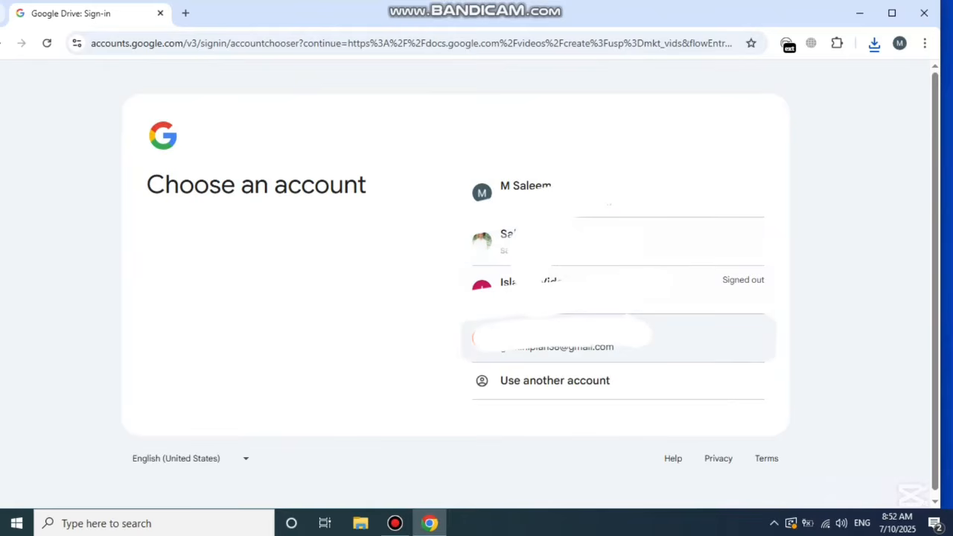
Step: Sign in to Google Vids with the last listed saved account and dismiss the welcome dialog and the custom clips promotion
click(558, 339)
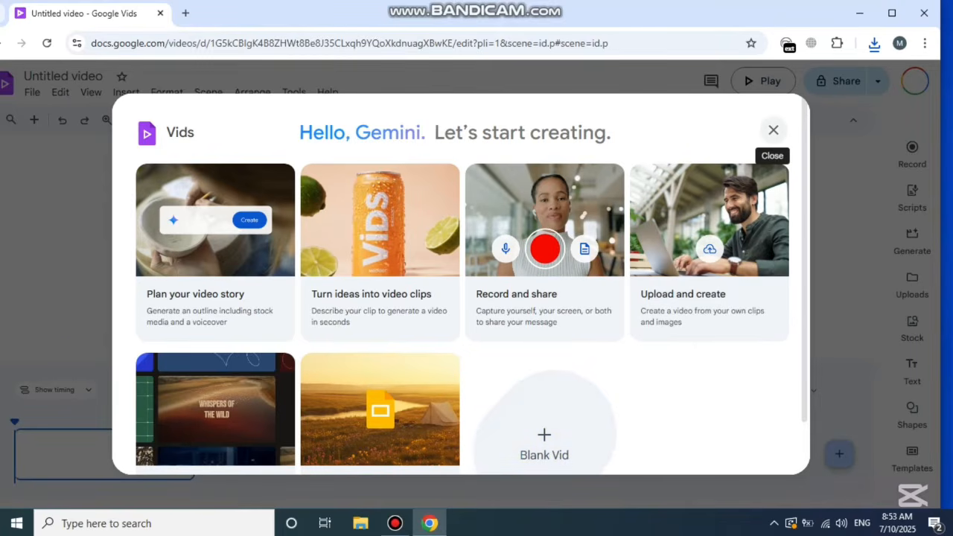
click(773, 130)
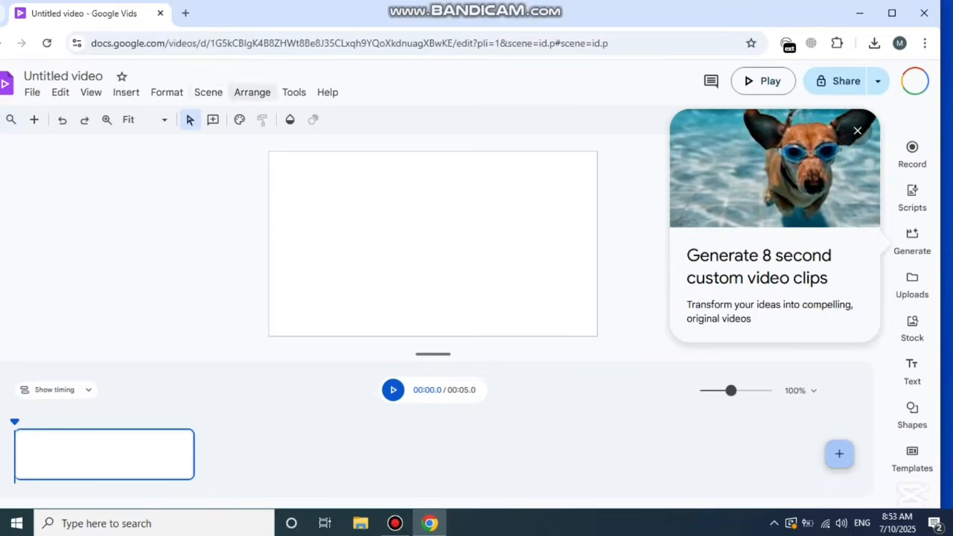
click(857, 131)
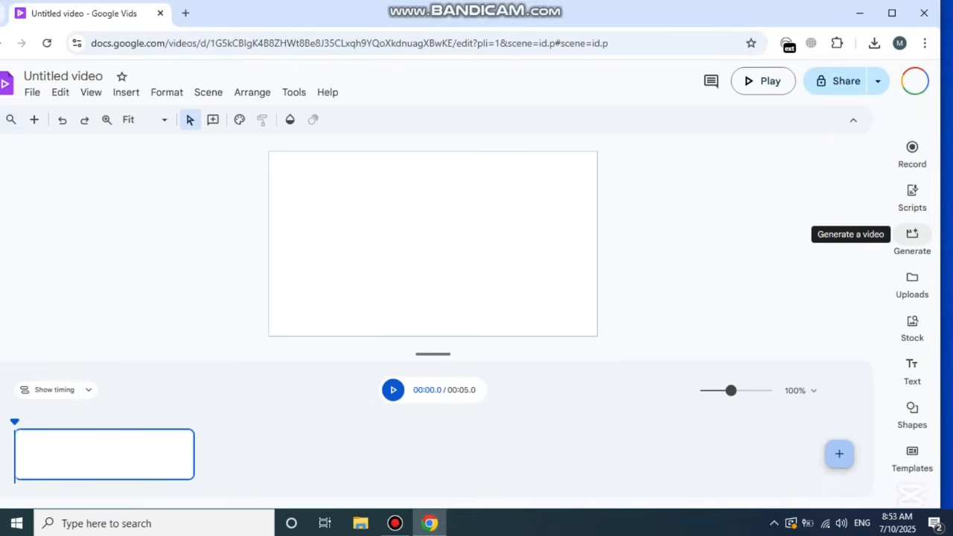
Step: Start generating a video and set the generation model to Veo 3 (Preview)
click(912, 234)
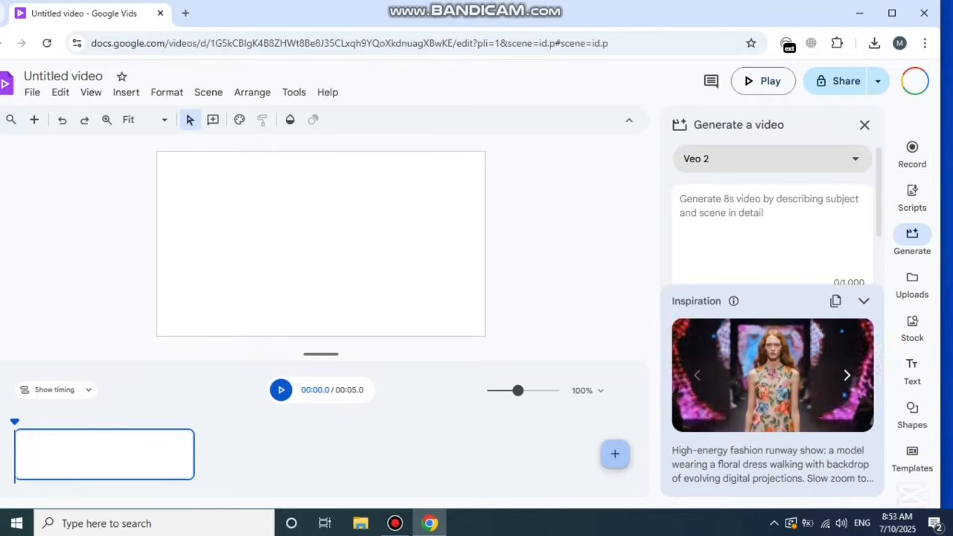
click(772, 159)
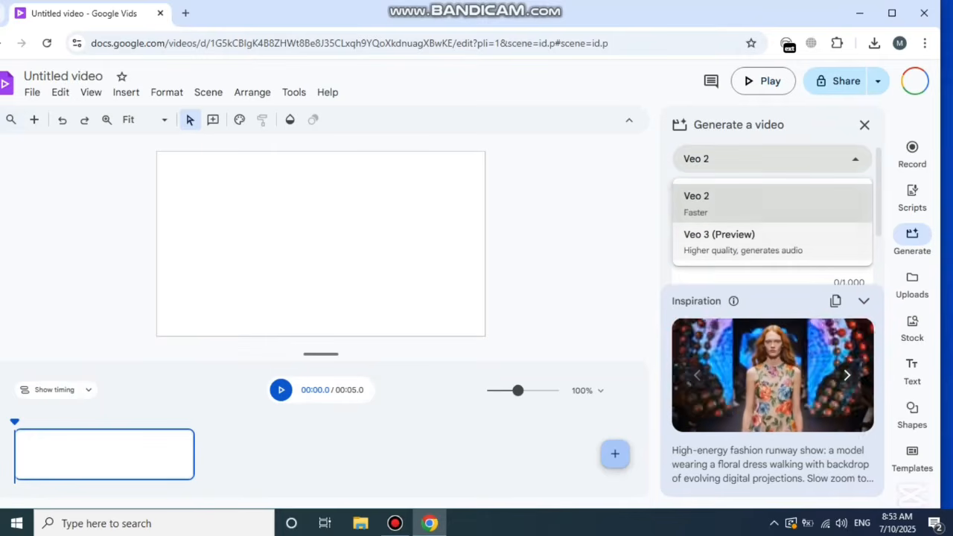
click(771, 242)
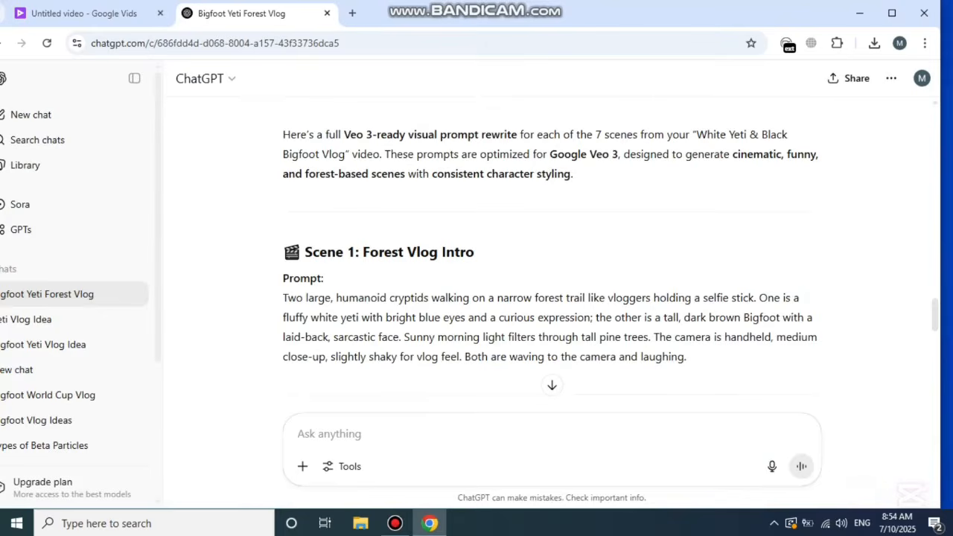
Step: Copy the "Scene 1: Forest Vlog Intro" prompt from the ChatGPT conversation and generate a Google Vids clip from it
drag(283, 297, 668, 357)
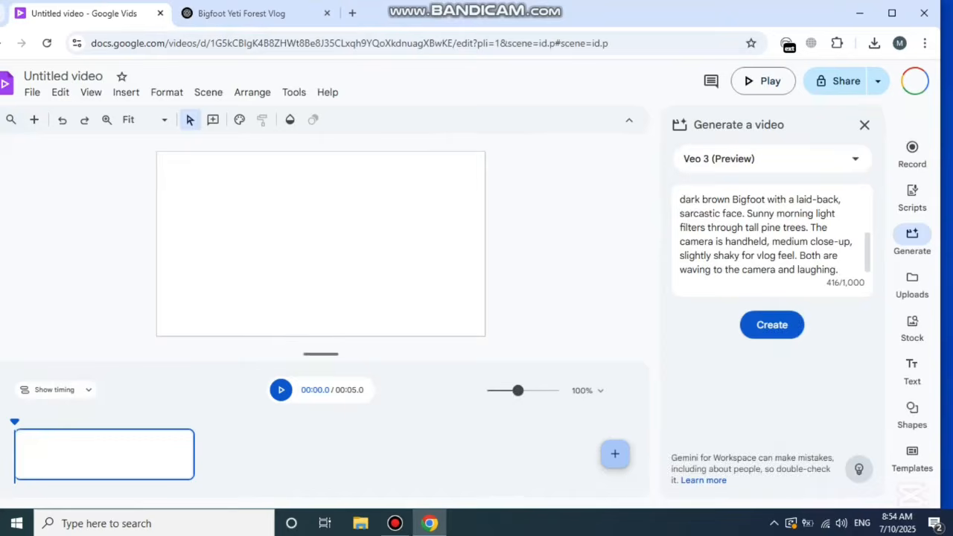
click(772, 323)
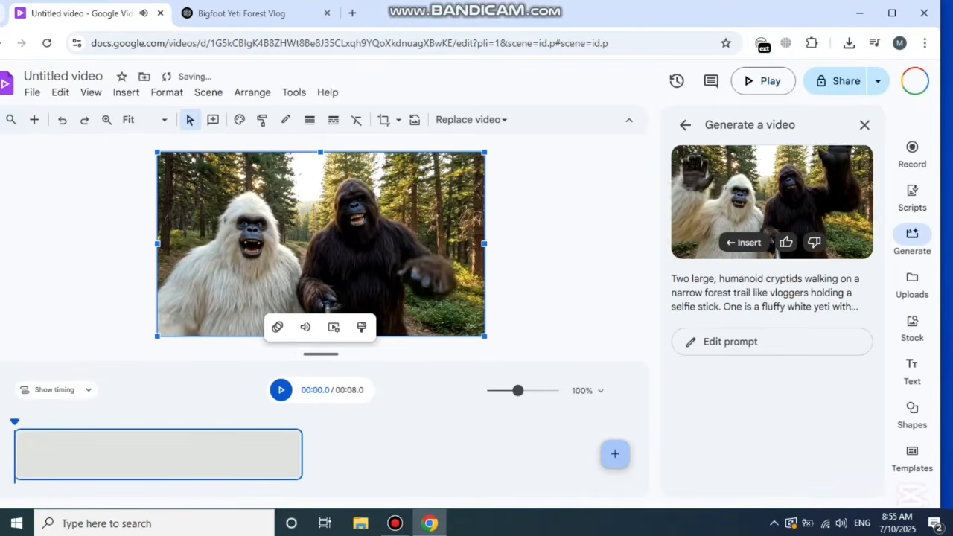
Step: Save the generated Scene 1 clip as video (2) in the Desktop's New folder and discard it from the generator
right_click(756, 183)
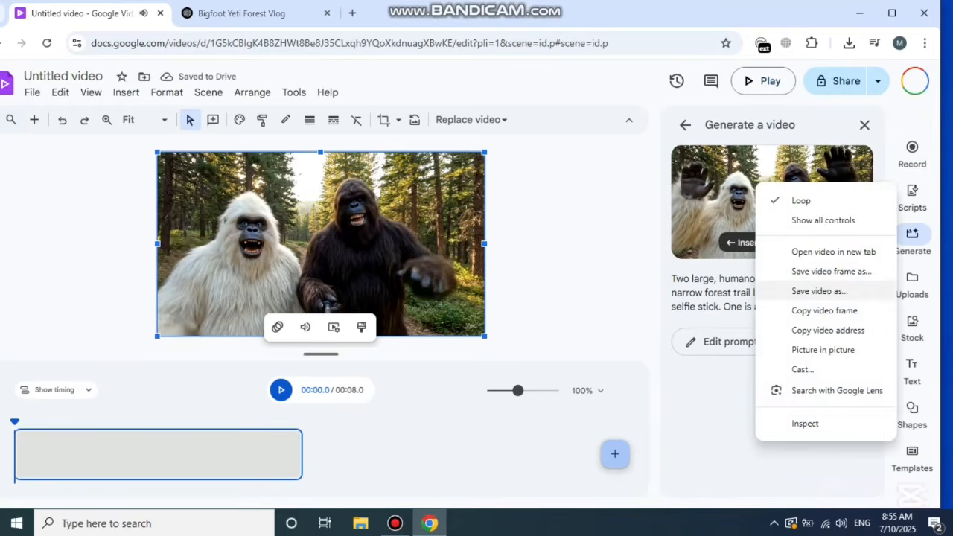
click(819, 290)
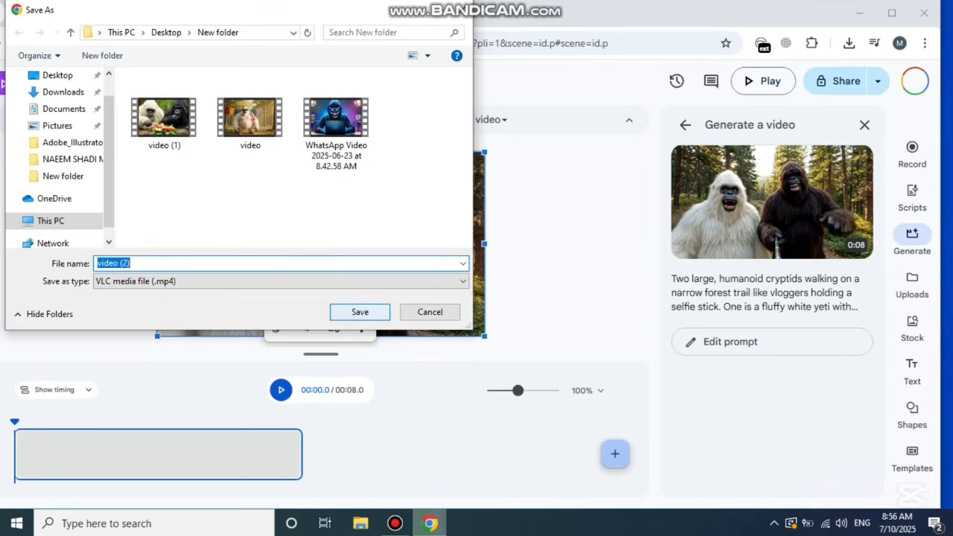
click(359, 313)
click(685, 125)
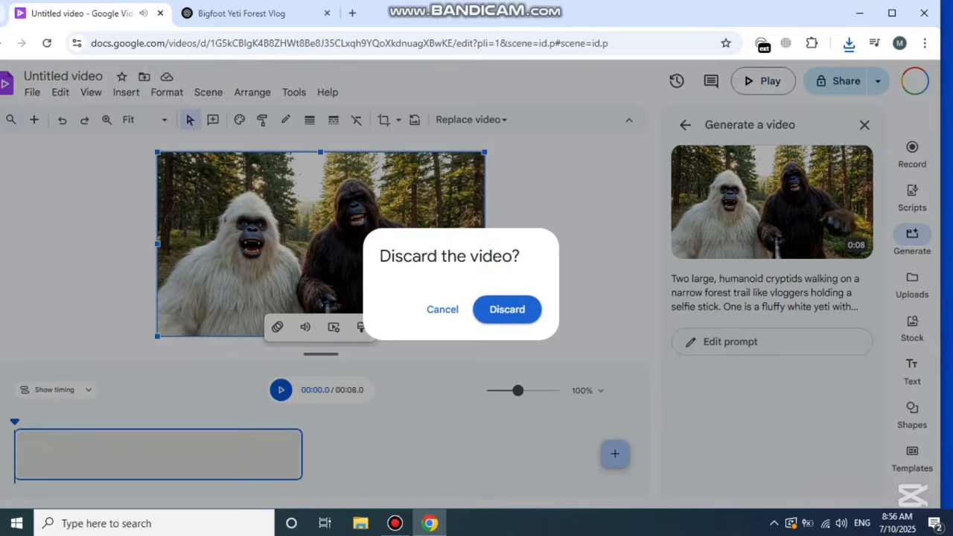
click(507, 309)
Step: Replace the Google Vids prompt with ChatGPT's "Scene 2: Forest Fashion Show" prompt and generate the clip
click(257, 13)
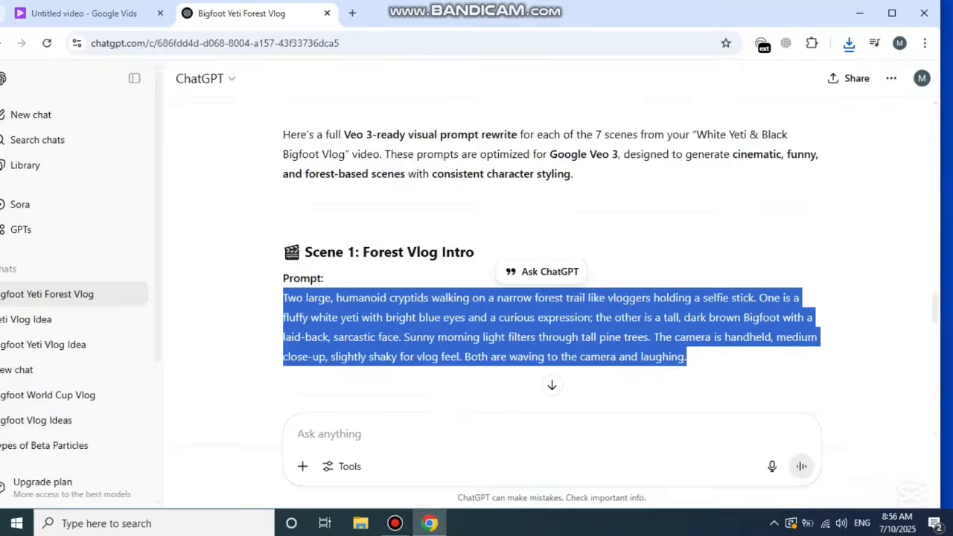
scroll(521, 298, down, 3)
drag(511, 300, 301, 241)
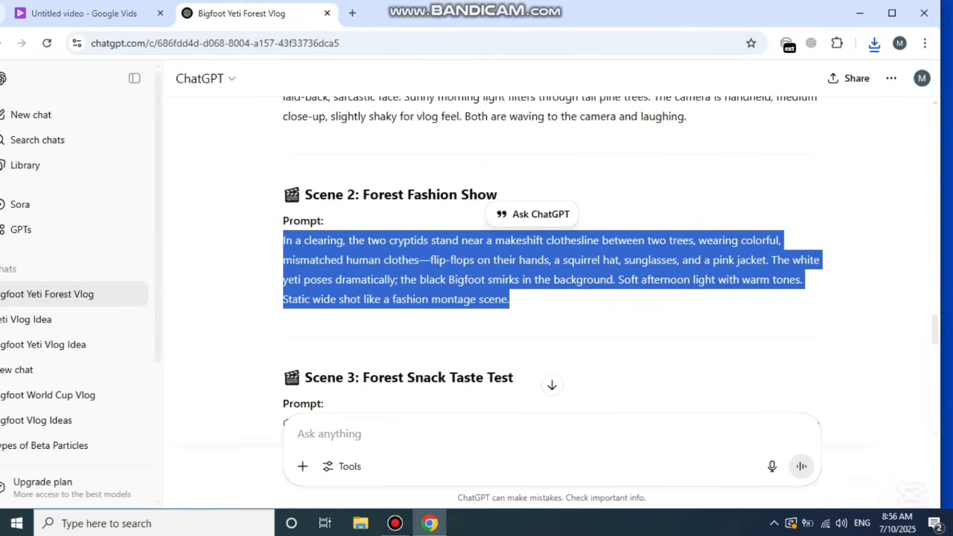
click(84, 14)
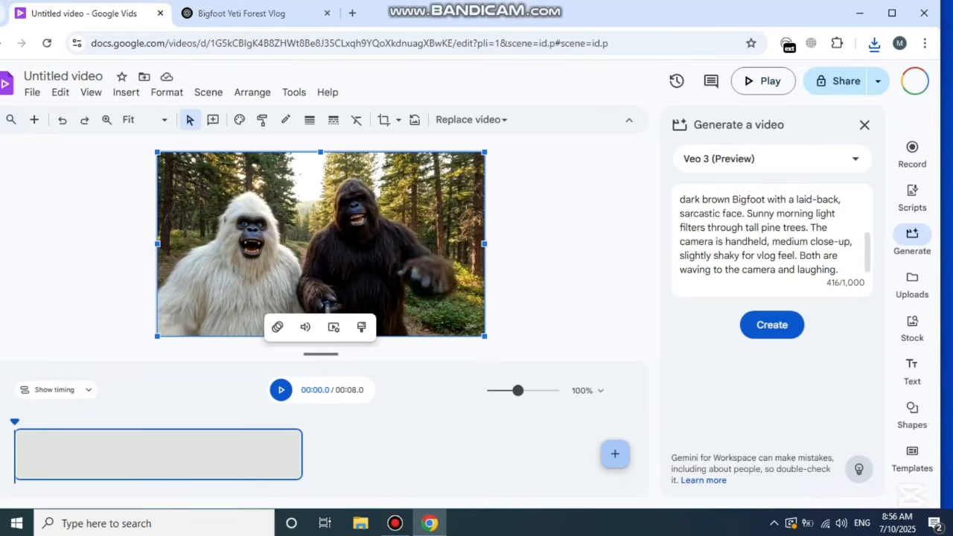
key(ctrl+a)
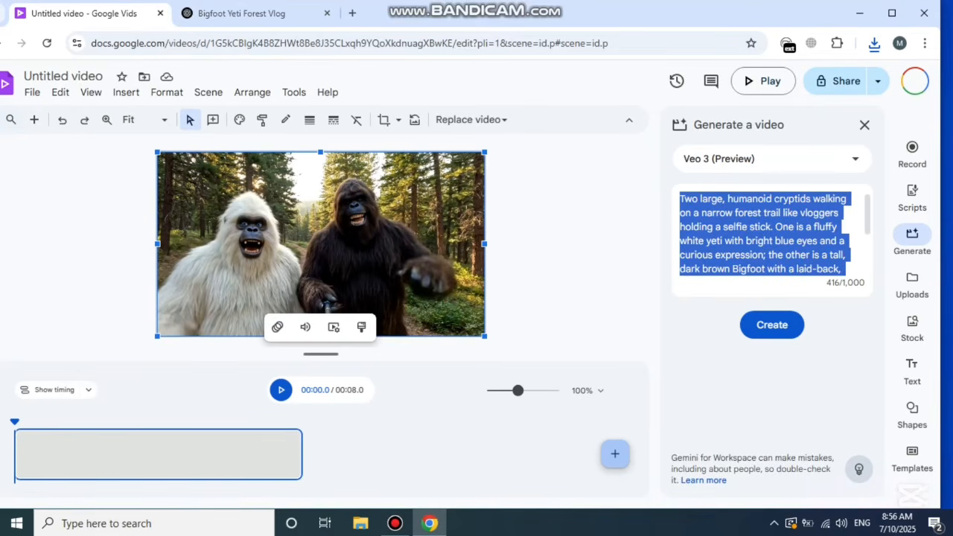
key(ctrl+v)
key(ctrl+Return)
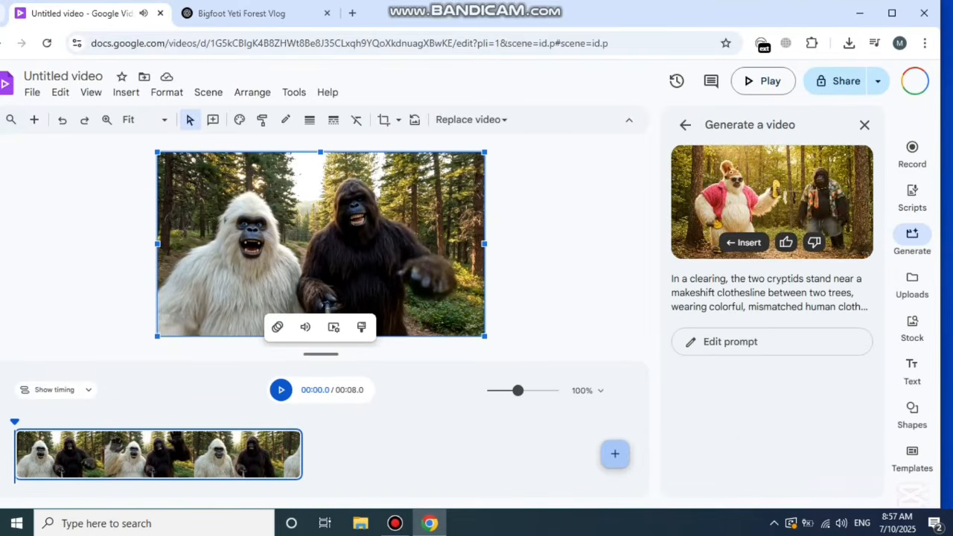
Step: Save the generated Scene 2 clip as video (3) and play part of it in the timeline
right_click(766, 198)
click(828, 305)
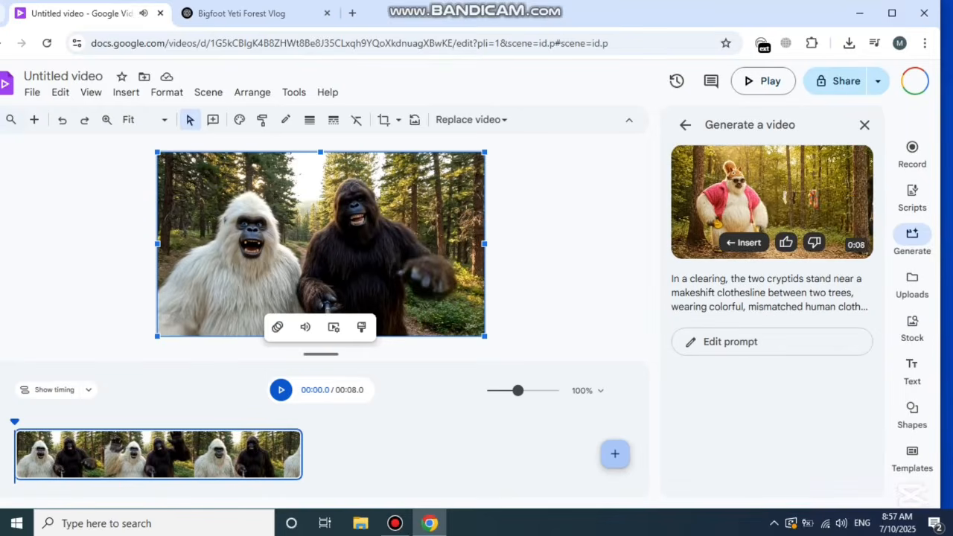
click(359, 311)
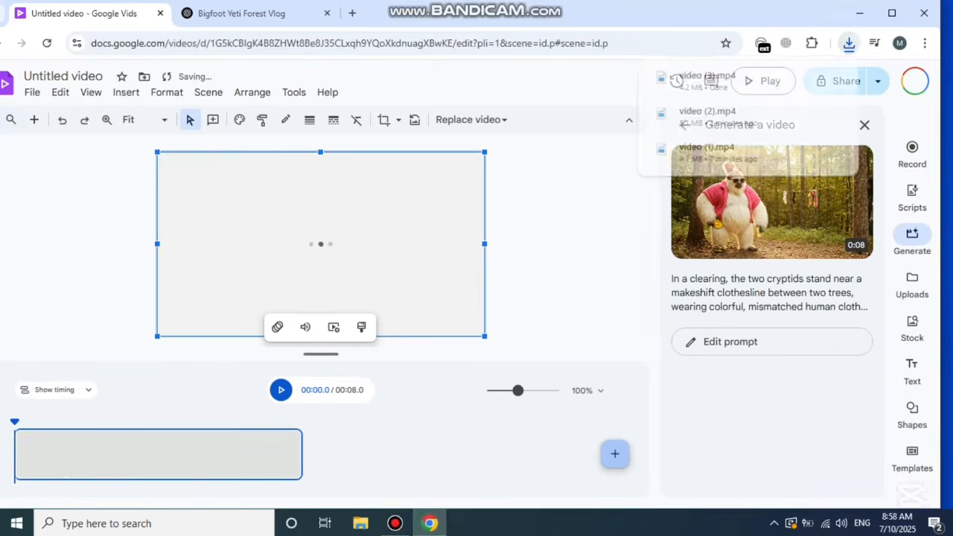
click(282, 390)
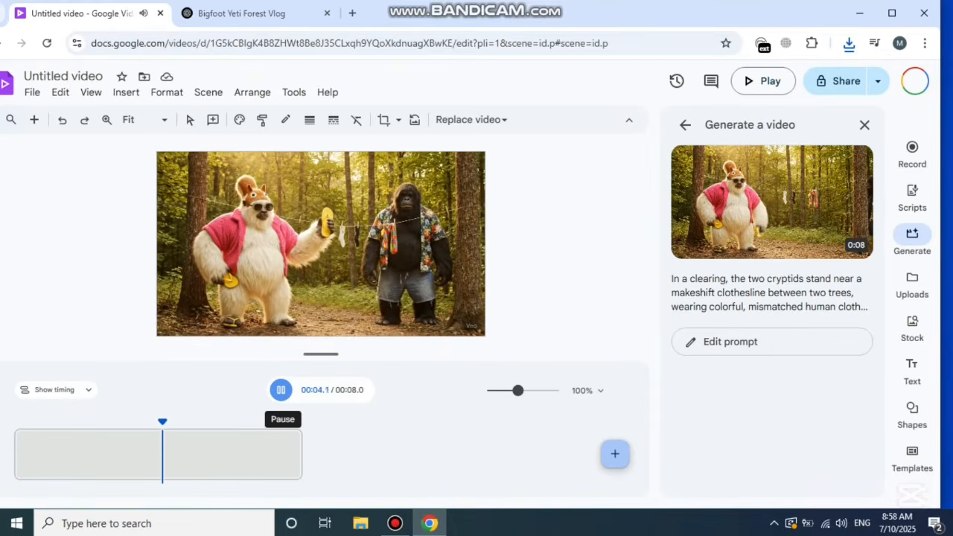
click(282, 390)
Step: Copy the "Scene 3: Forest Snack Taste Test" prompt from ChatGPT and return to Google Vids
click(241, 12)
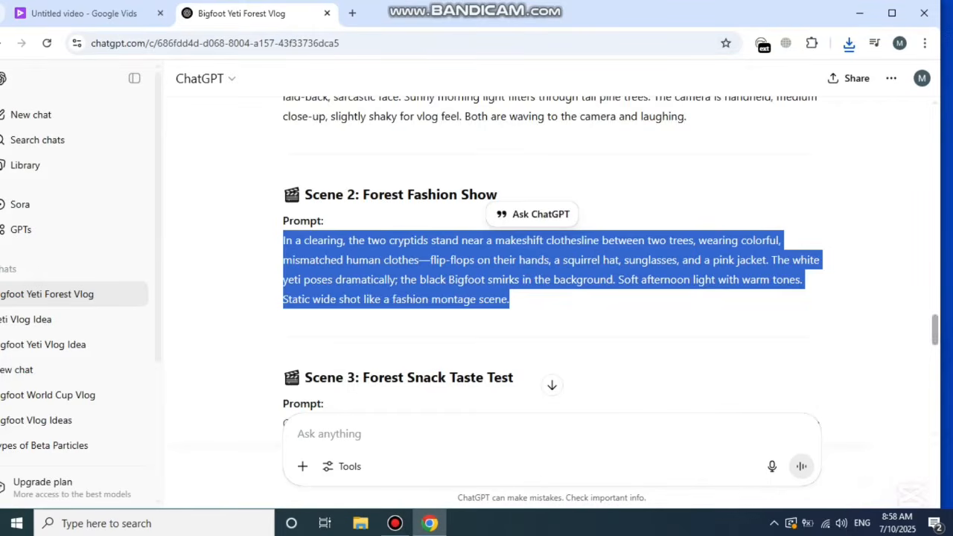
scroll(551, 260, down, 4)
triple_click(521, 172)
click(84, 13)
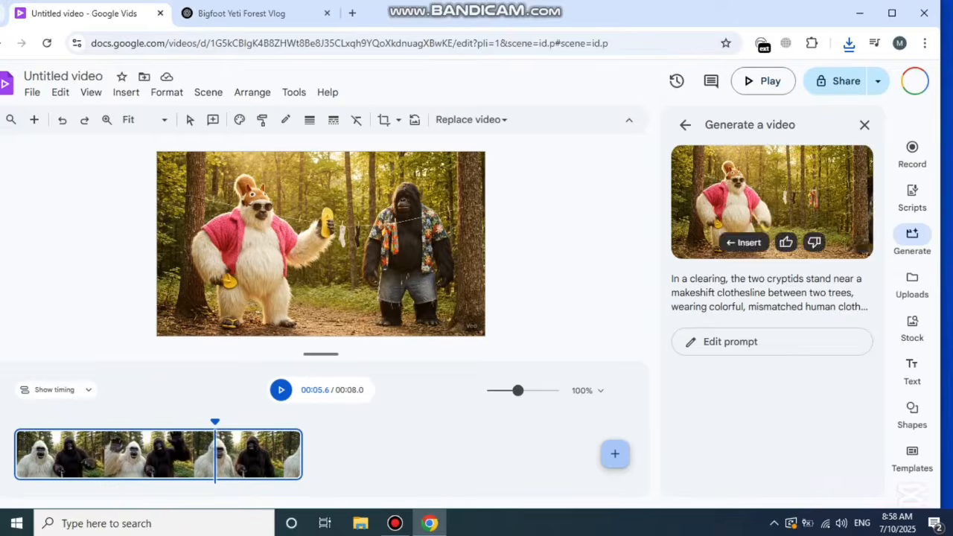
Step: Discard the generated Scene 2 result, replace its prompt with the copied Scene 3 text and generate the clip
click(752, 341)
click(506, 309)
drag(802, 271, 676, 188)
key(ctrl+v)
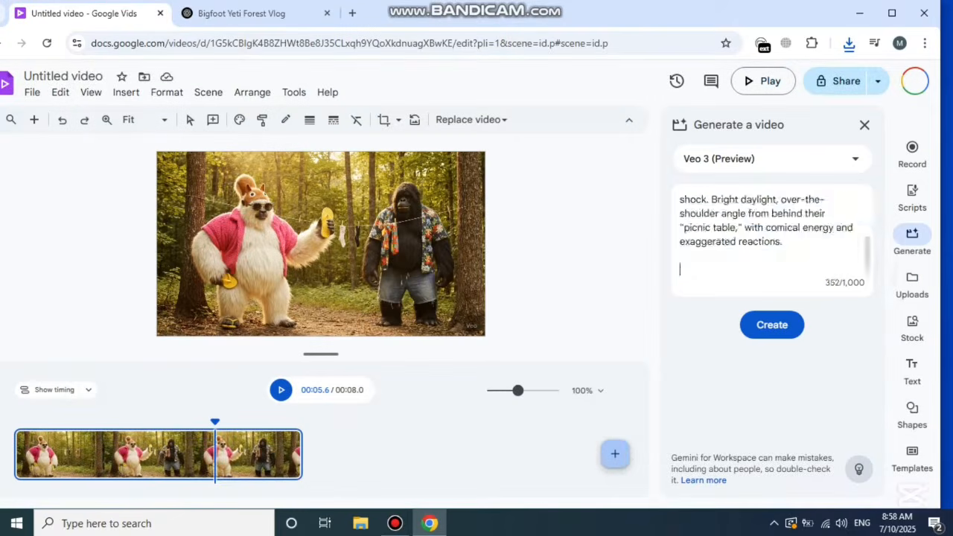
click(772, 325)
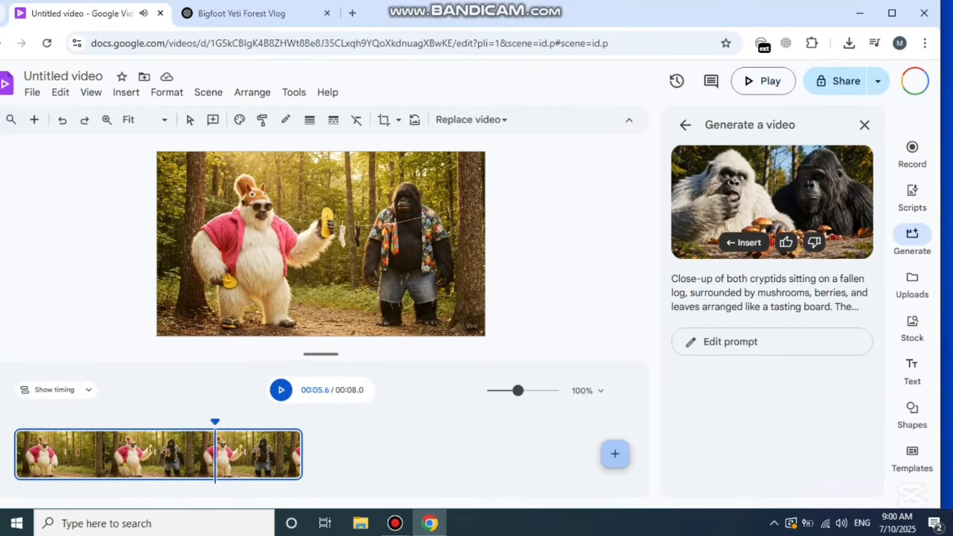
Step: Save the generated Scene 3 clip as video (4) and discard it from the generator
right_click(771, 191)
click(819, 288)
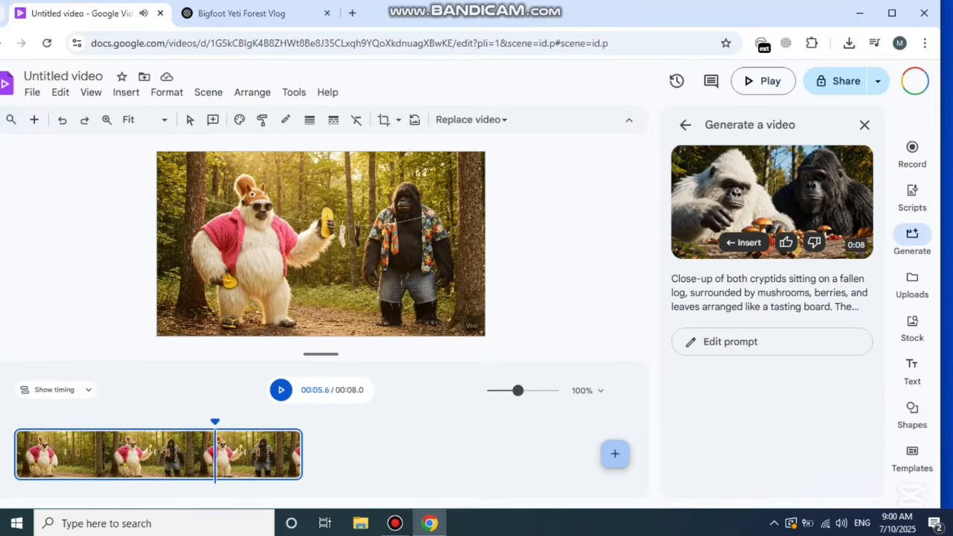
key(Return)
click(685, 125)
click(507, 308)
Step: Replace the Google Vids prompt with ChatGPT's "Scene 4: Wildlife Interviews" prompt and generate the clip
click(242, 13)
triple_click(544, 347)
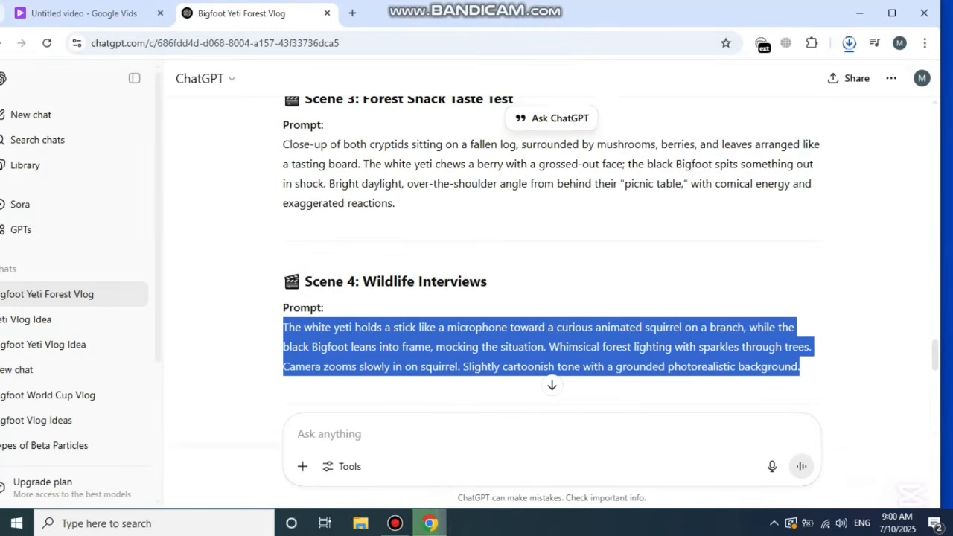
key(ctrl+c)
key(ctrl+1)
key(ctrl+a)
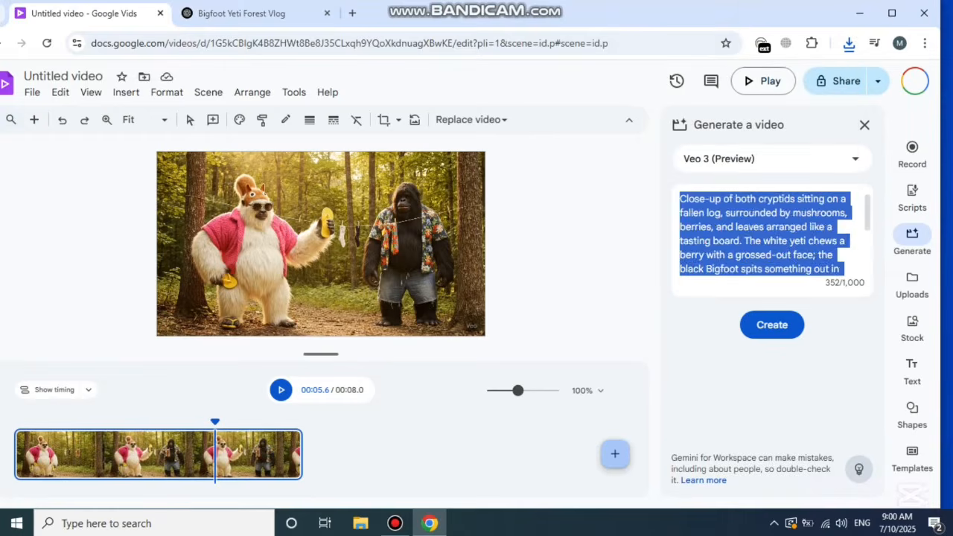
key(ctrl+v)
click(770, 323)
click(394, 524)
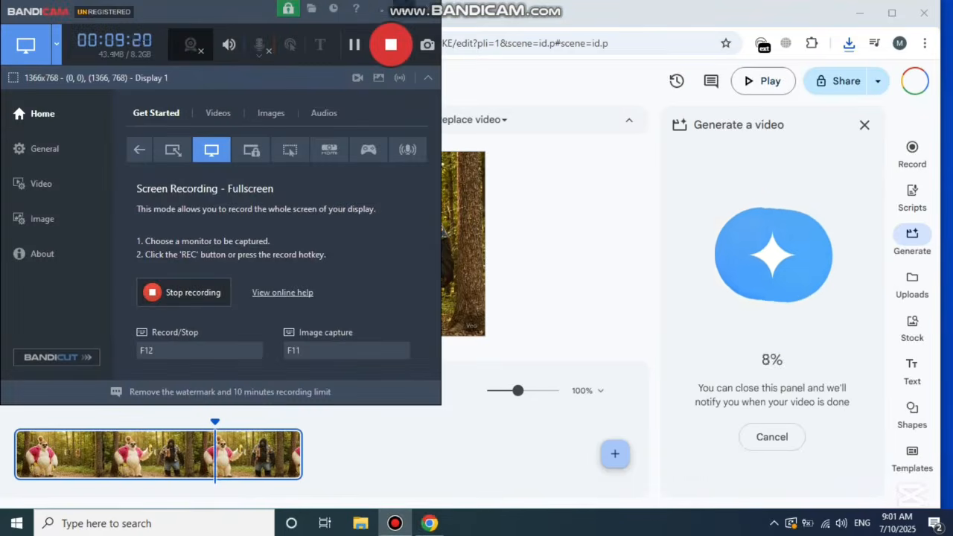
click(405, 8)
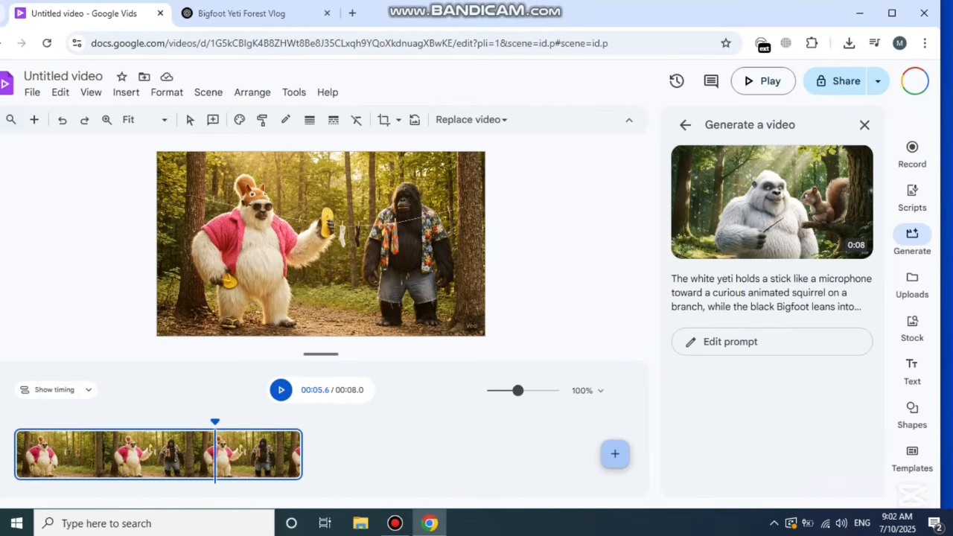
Step: Save the generated Scene 4 clip as video (5) and discard it from the generator
right_click(772, 188)
click(834, 296)
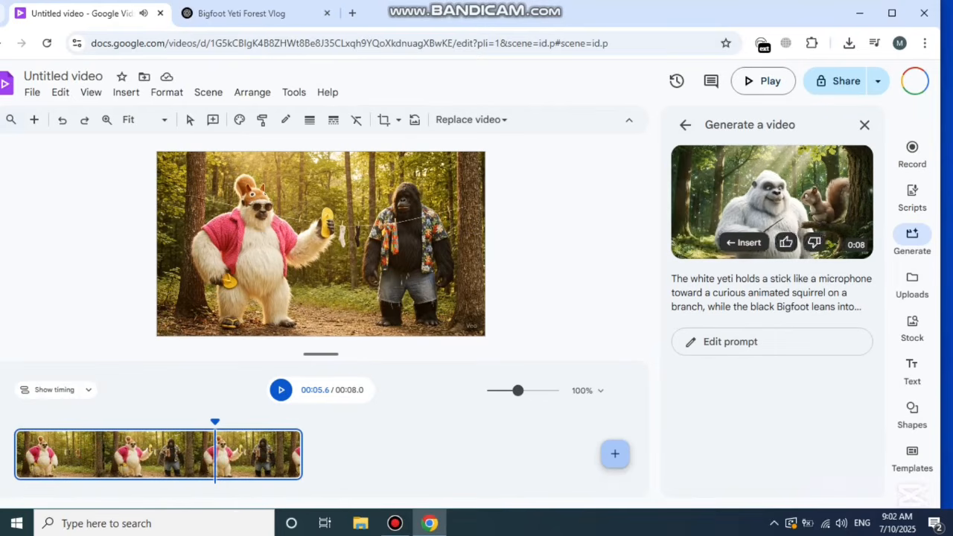
key(Return)
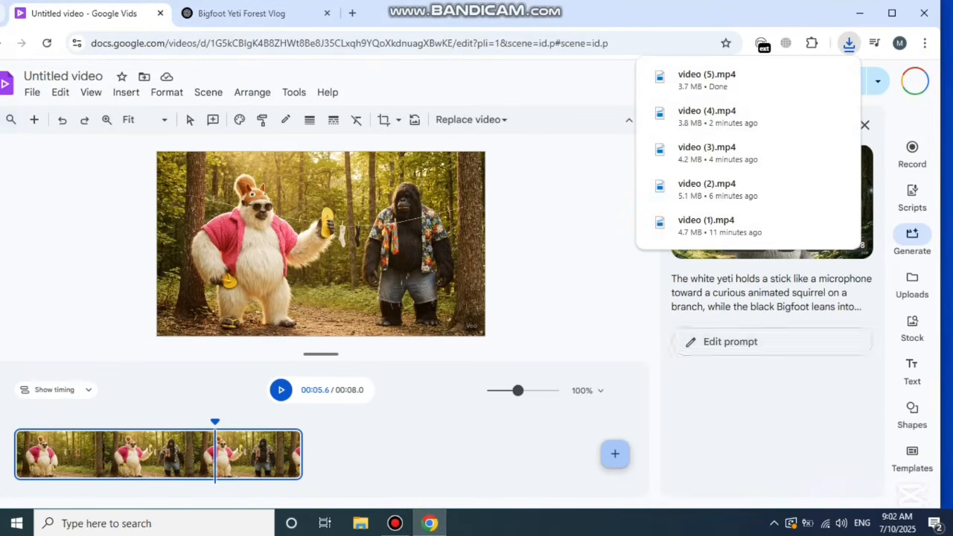
click(864, 125)
click(507, 309)
Step: Replace the Google Vids prompt with ChatGPT's "Scene 5: Mystery Forest Object" prompt and generate the clip
click(241, 13)
scroll(551, 261, down, 3)
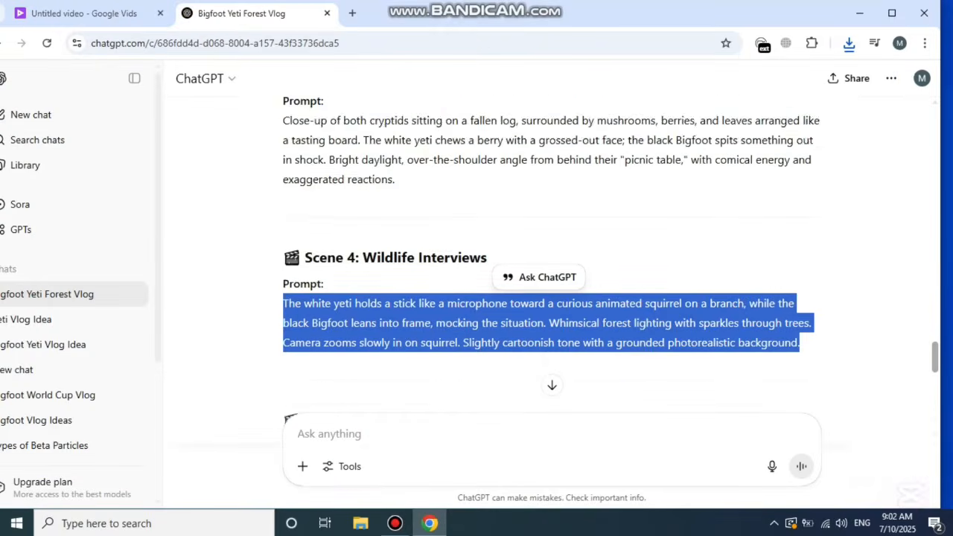
triple_click(469, 308)
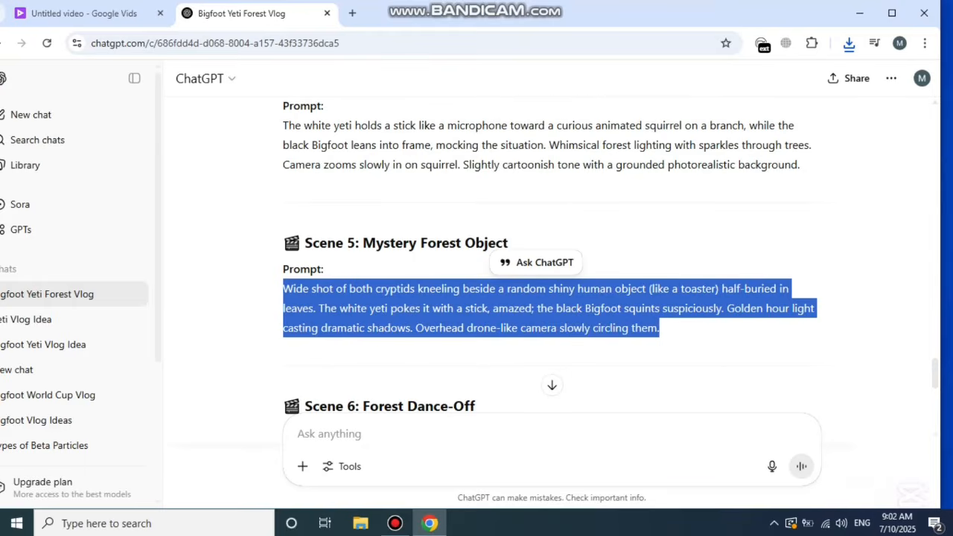
key(ctrl+c)
key(ctrl+1)
key(ctrl+a)
key(ctrl+v)
click(770, 323)
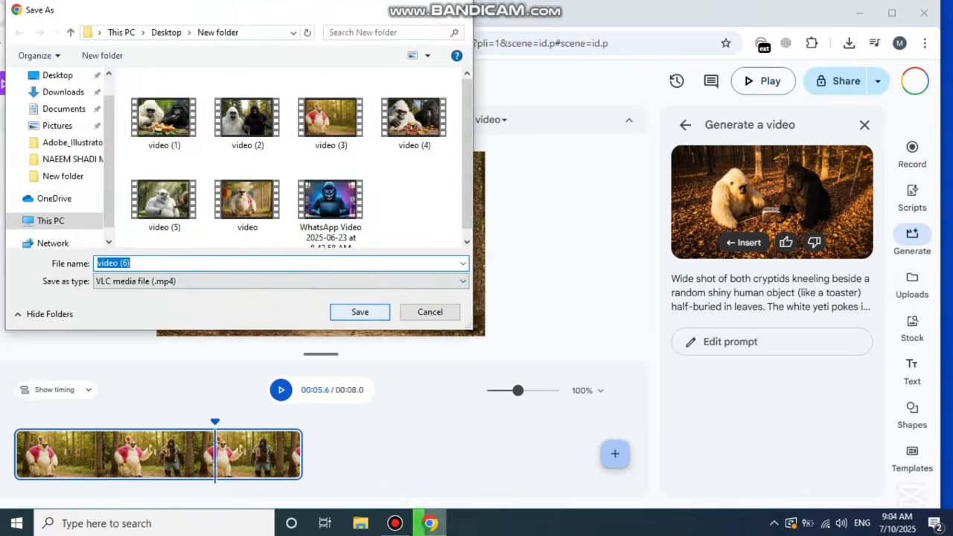
Step: Save the generated Scene 5 clip as video (6) in the Desktop's New folder
key(Return)
Step: Replace the Google Vids prompt with ChatGPT's "Scene 6: Forest Dance-Off" prompt and generate the clip
key(ctrl+Tab)
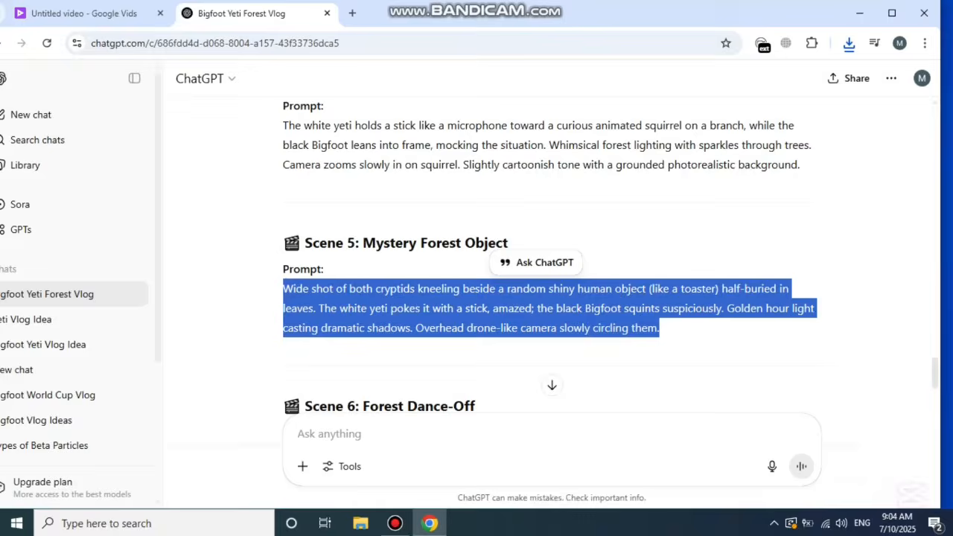
scroll(551, 298, down, 2)
drag(283, 327, 735, 367)
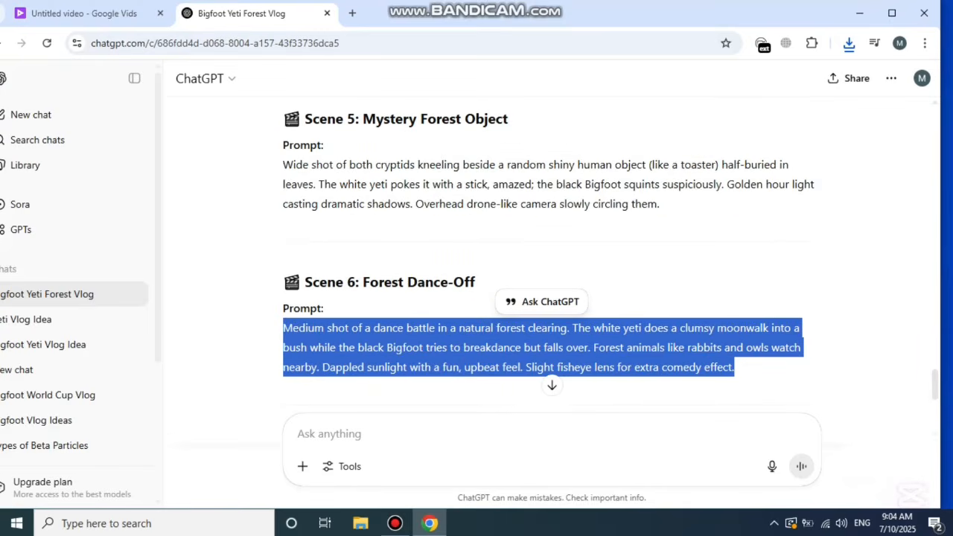
key(ctrl+Tab)
click(680, 338)
click(506, 310)
key(ctrl+a)
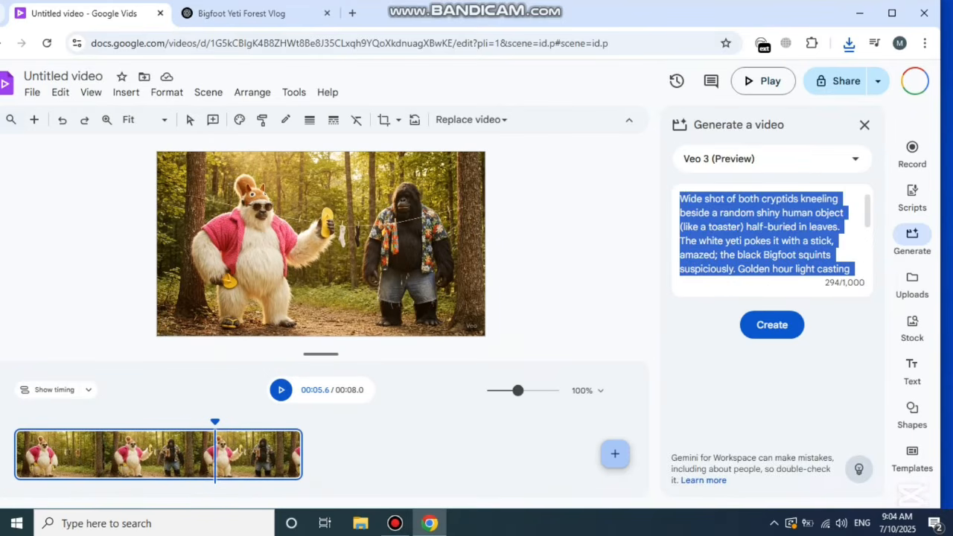
key(ctrl+v)
key(ctrl+Return)
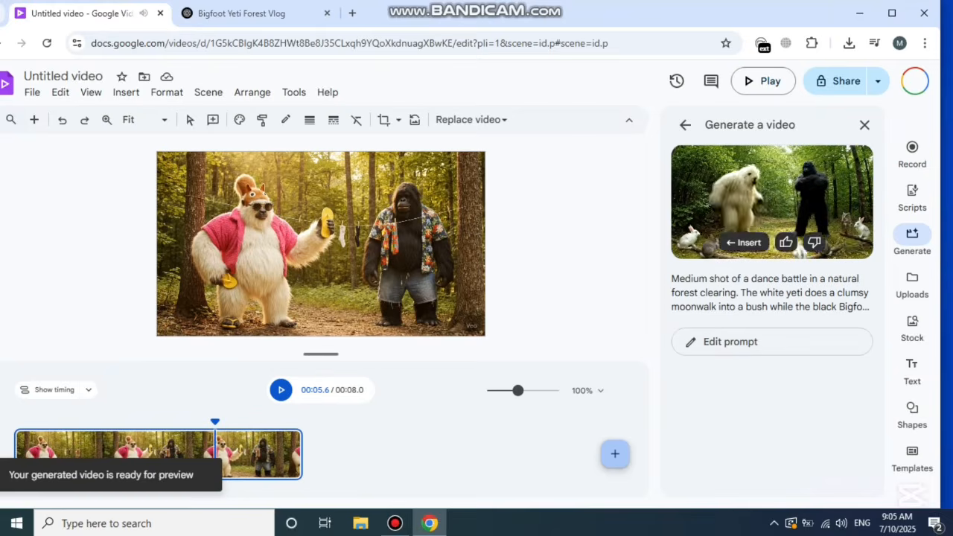
Step: Save the generated Scene 6 clip as video (7) in the Desktop's New folder and close the video generator
click(395, 524)
click(772, 201)
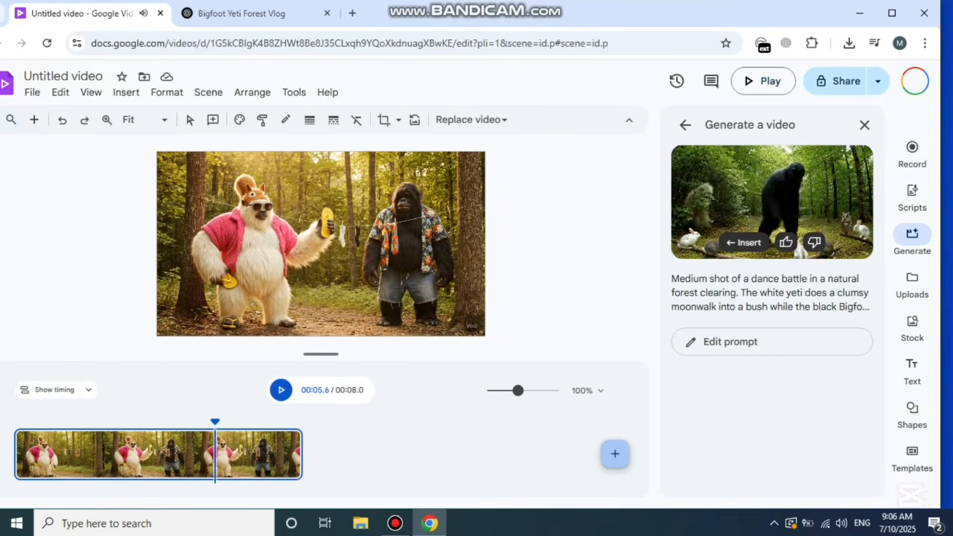
right_click(772, 187)
click(819, 274)
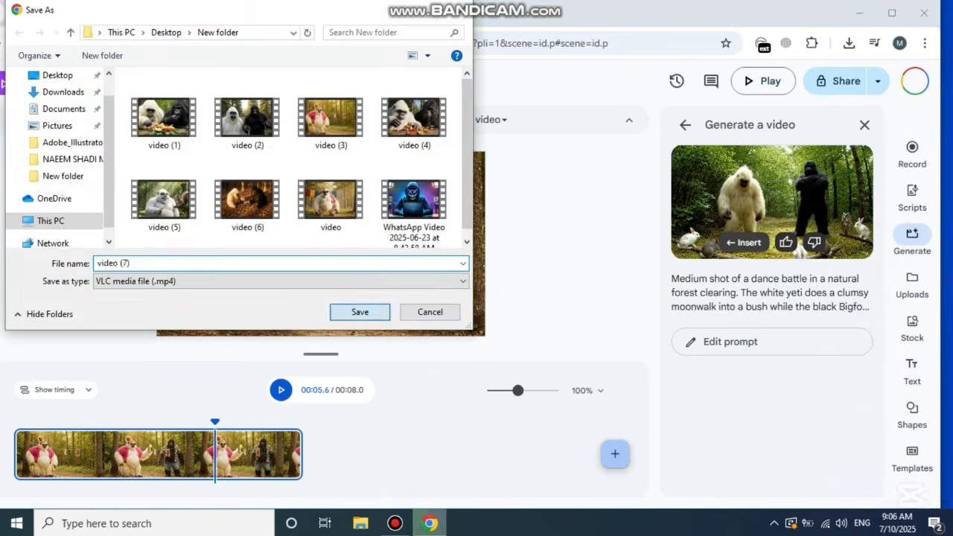
key(Return)
click(864, 125)
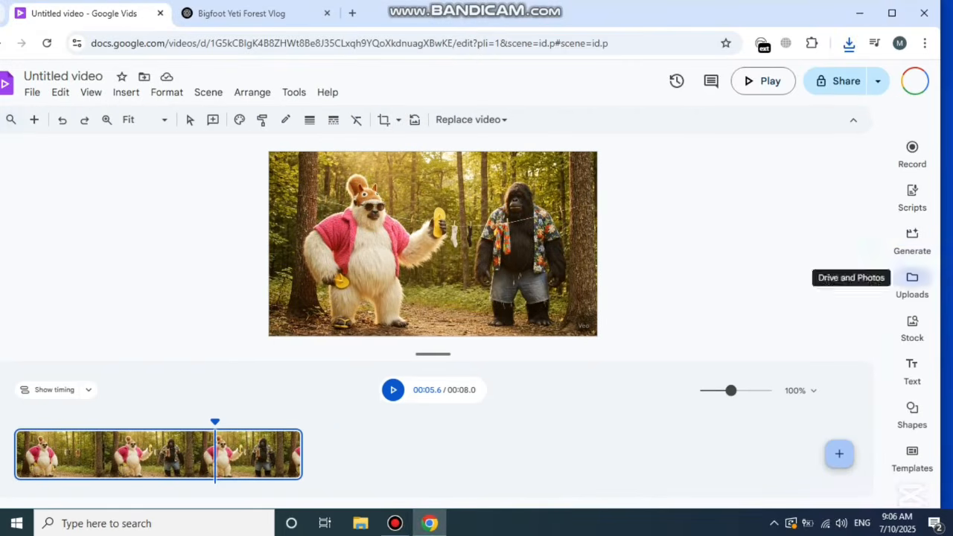
Step: List the recent Google Drive videos available for upload and add a blank scene after the existing clip in the timeline
click(912, 279)
click(834, 204)
click(792, 261)
click(796, 162)
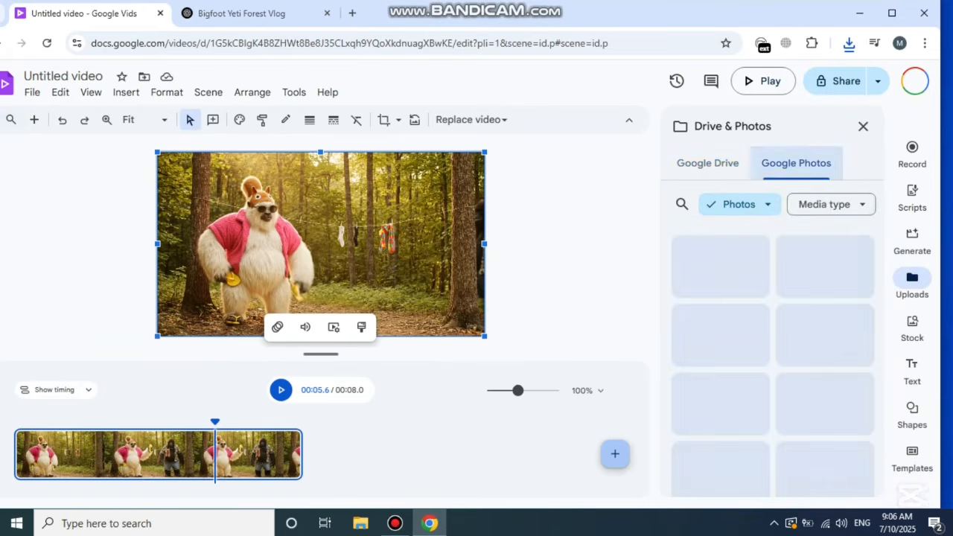
click(708, 162)
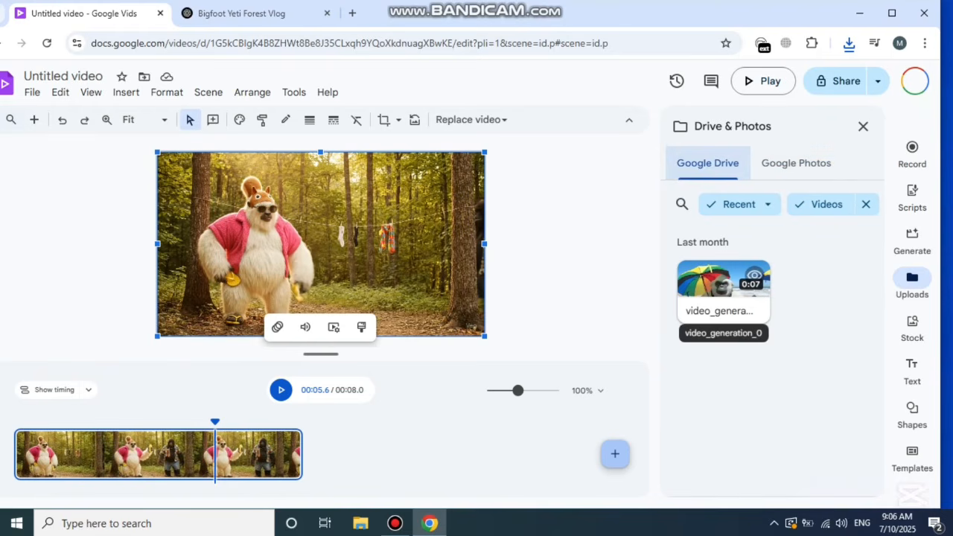
click(307, 454)
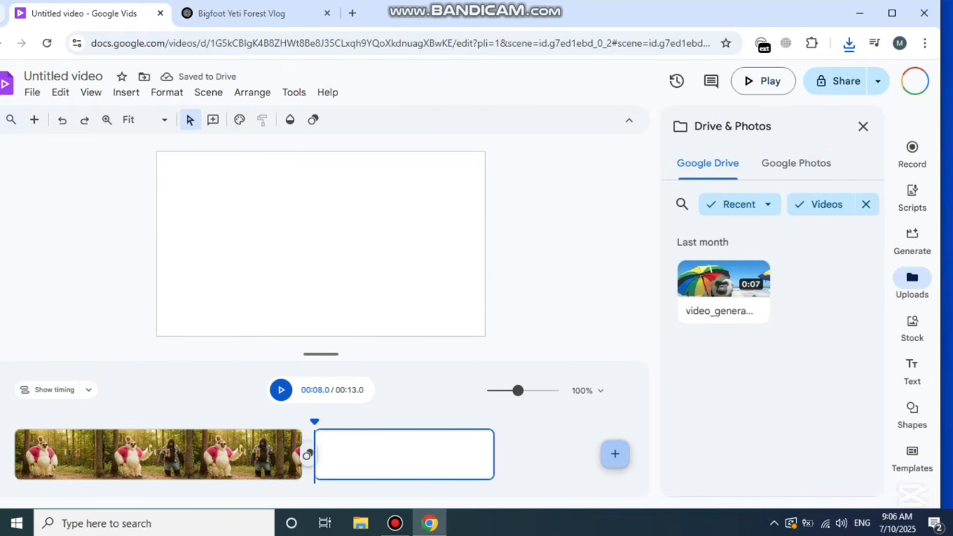